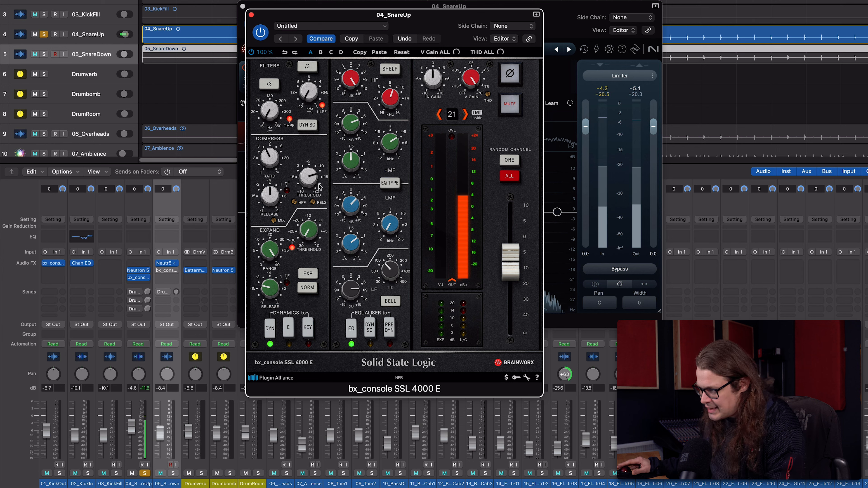
# Review the compressor and EQ settings of the SSL 4000 E on 04_SnareUp and play back the soloed snare.
pyautogui.press('space')
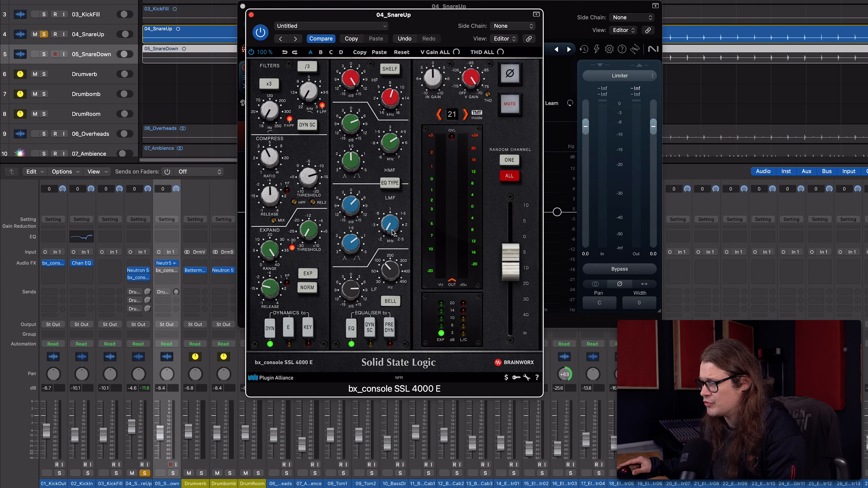
pyautogui.moveTo(356, 206)
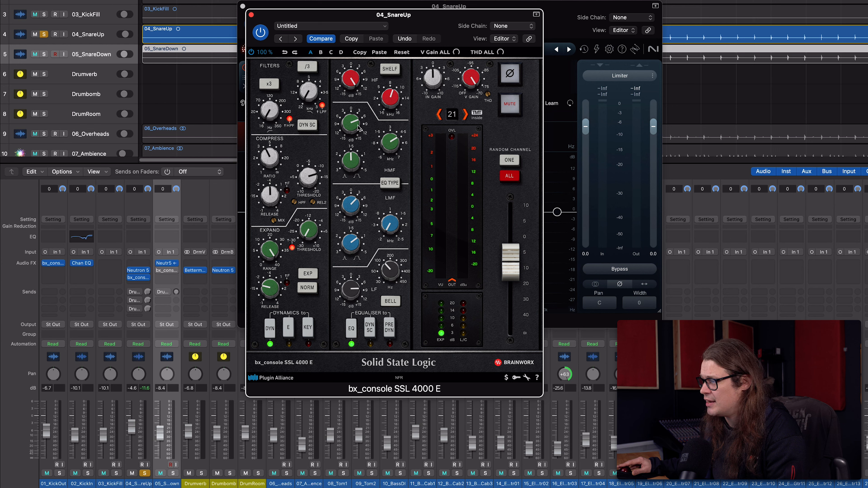
pyautogui.moveTo(357, 126)
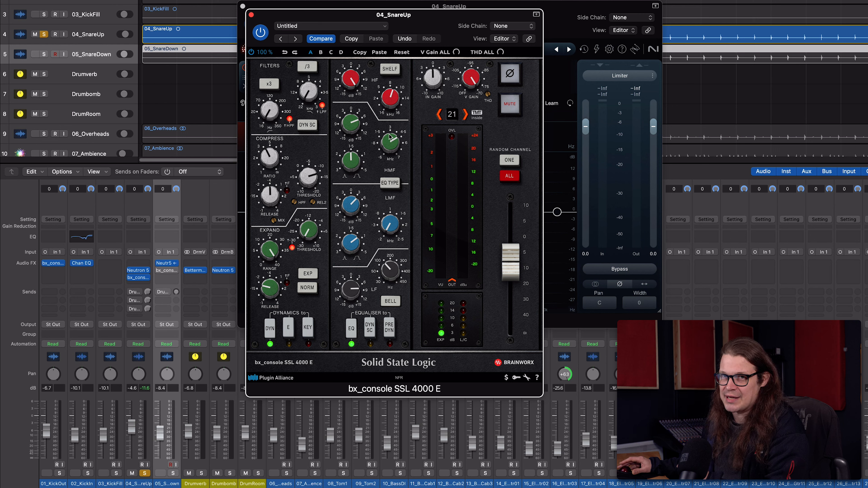
pyautogui.press('space')
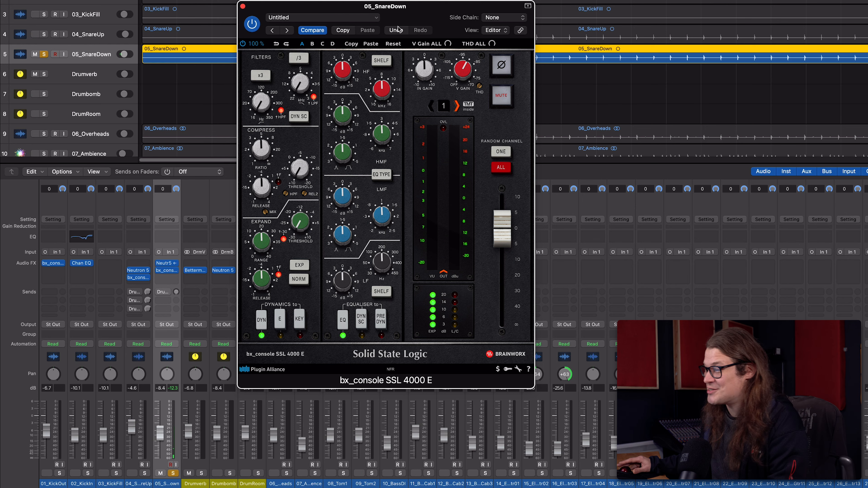
# Move the solo from 05_SnareDown to Drumverb and show its Bettermaker BM60 reverb in place of the SSL 4000 E window.
pyautogui.click(242, 7)
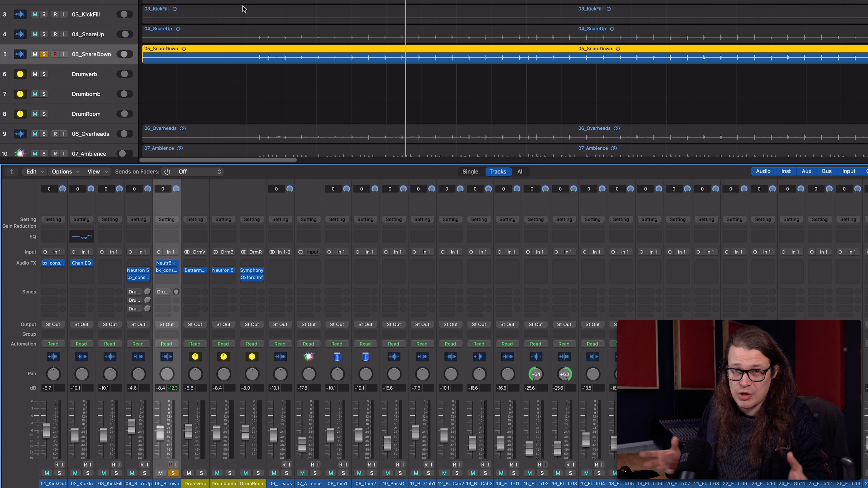
pyautogui.click(174, 473)
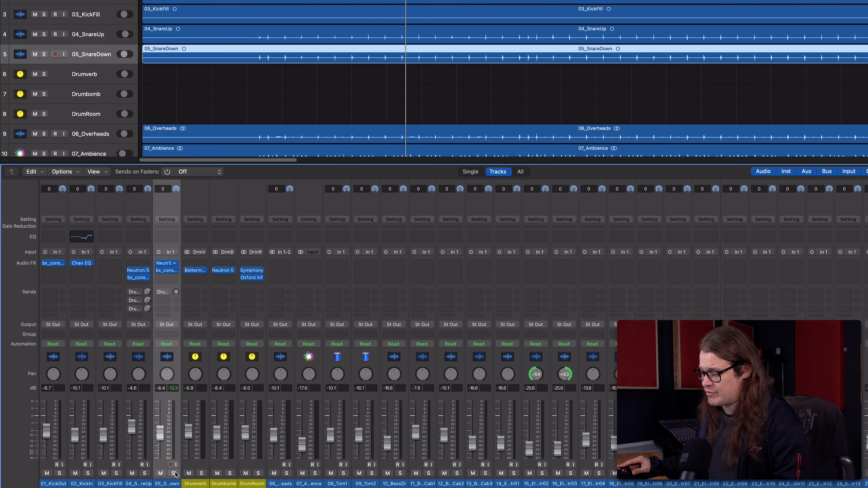
pyautogui.click(201, 473)
pyautogui.click(197, 273)
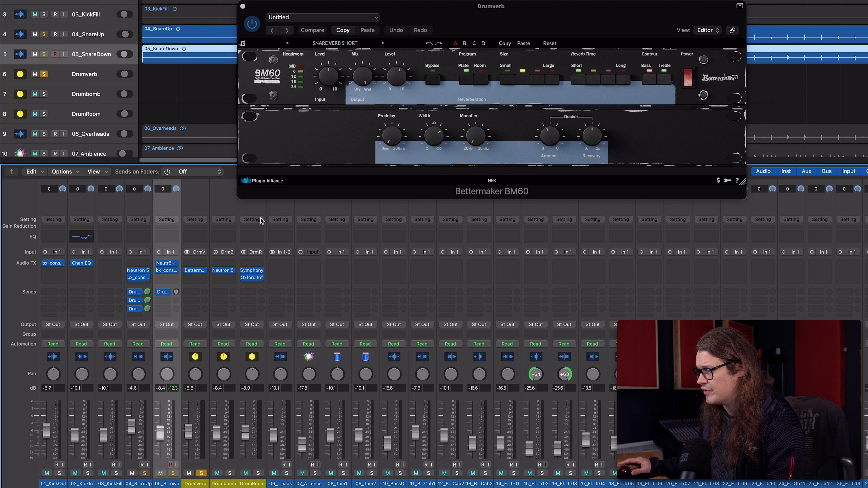
# Unsolo Drumverb and mute and unmute it to compare the full mix with and without the reverb.
pyautogui.keyDown('alt'); pyautogui.click(202, 475); pyautogui.keyUp('alt')
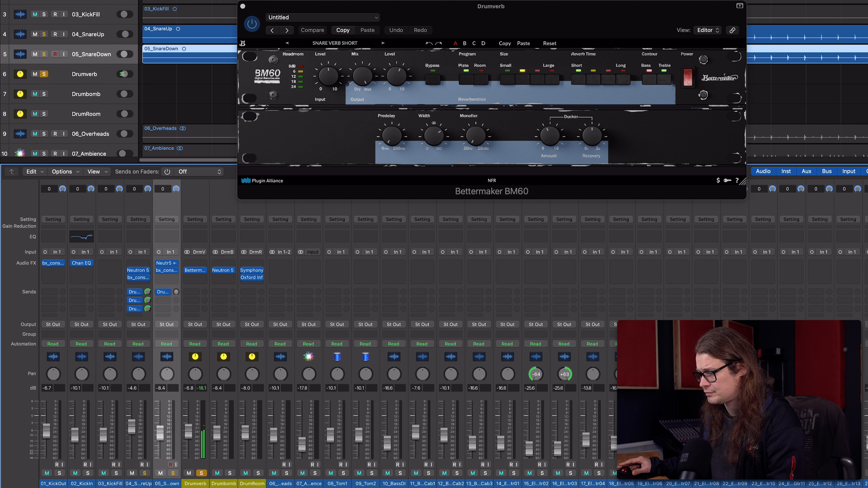
pyautogui.click(202, 473)
pyautogui.click(189, 473)
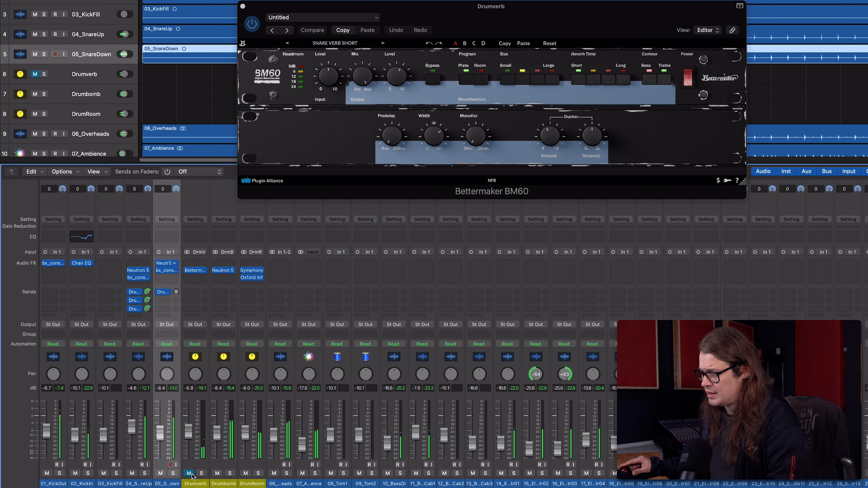
pyautogui.click(189, 473)
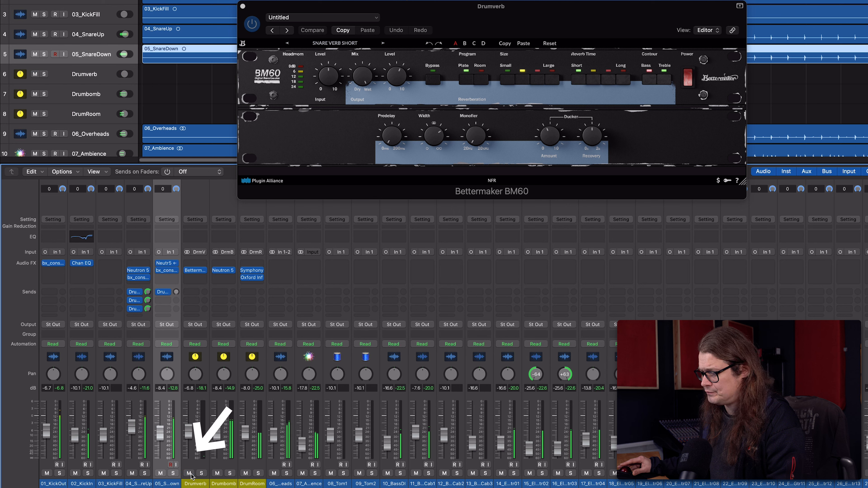
# Mute the Drumbomb and DrumRoom channels and compare the mix using the Drumverb mute.
pyautogui.click(217, 473)
pyautogui.click(246, 473)
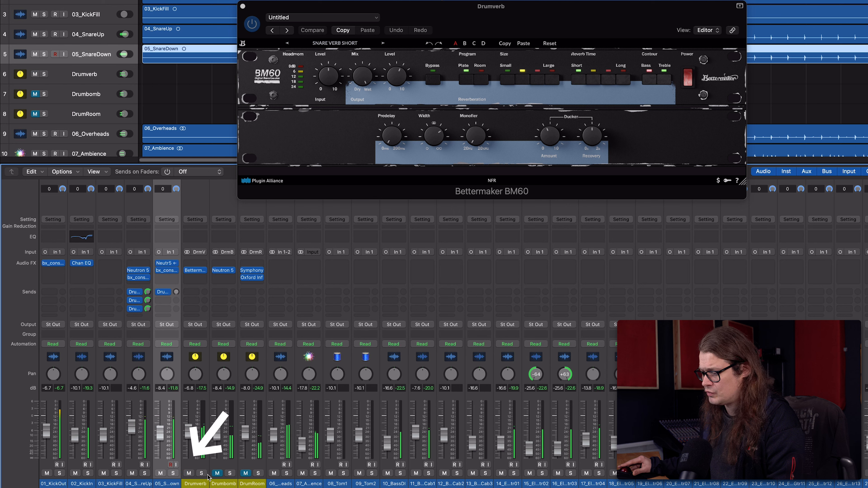
pyautogui.click(189, 473)
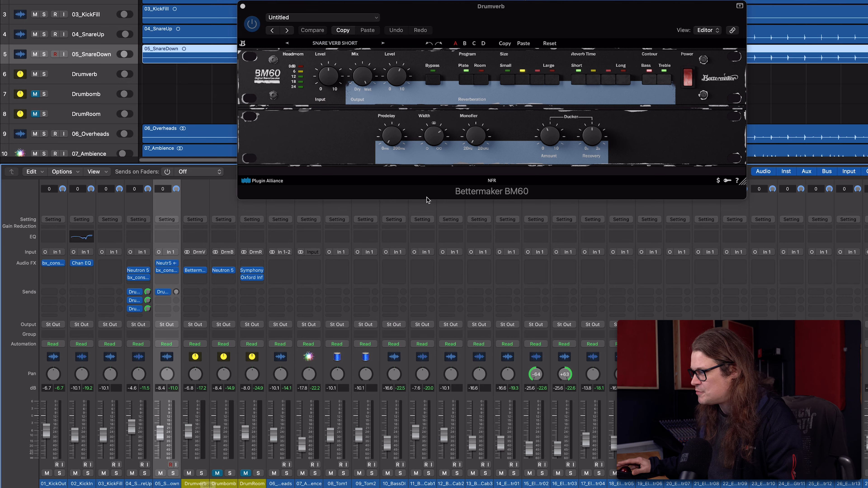
# Review the width, mix and size settings of the BM60 reverb on Drumverb.
pyautogui.moveTo(440, 139)
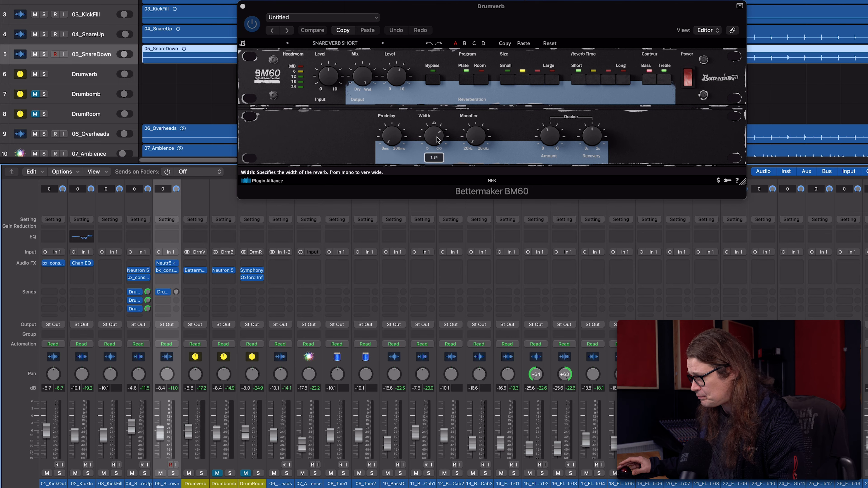
pyautogui.moveTo(362, 78)
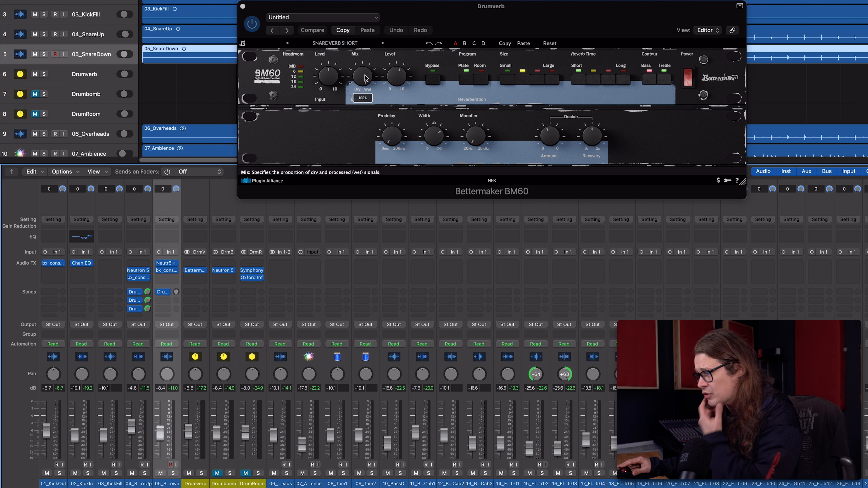
pyautogui.moveTo(523, 83)
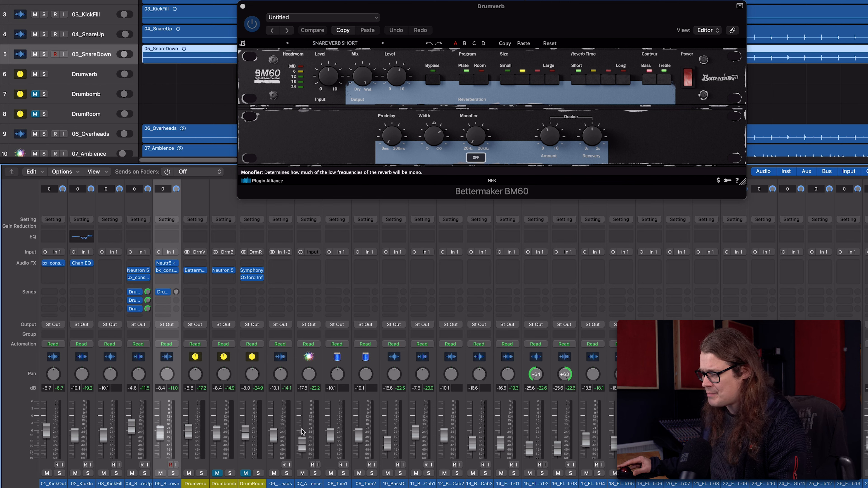
# Solo Drumverb together with 04_SnareUp and 05_SnareDown, and mute and unmute Drumverb to compare the snare without its reverb.
pyautogui.click(203, 474)
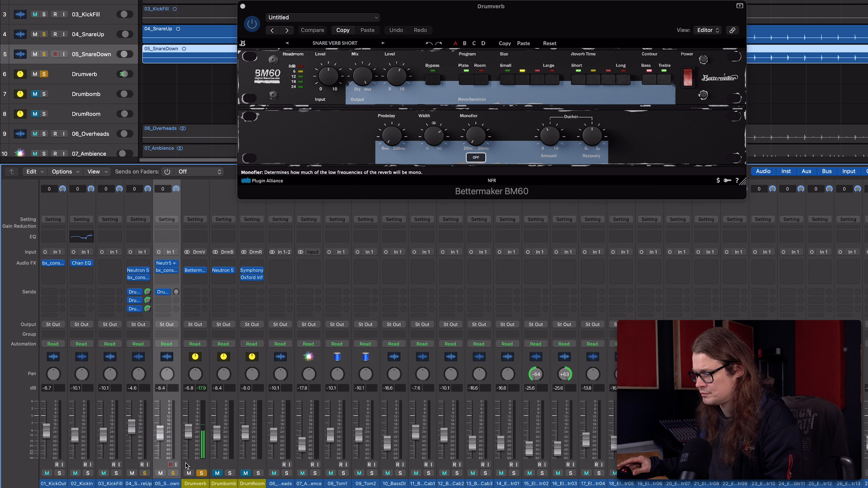
pyautogui.click(145, 474)
pyautogui.click(173, 473)
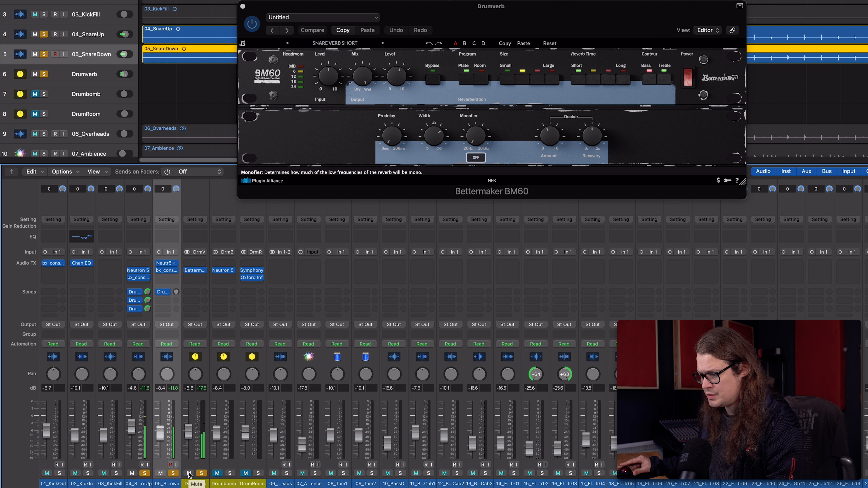
pyautogui.click(189, 474)
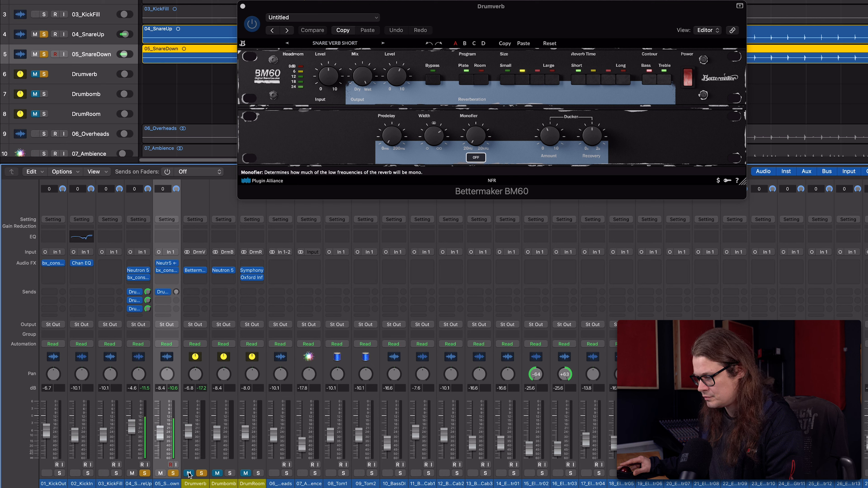
pyautogui.click(189, 474)
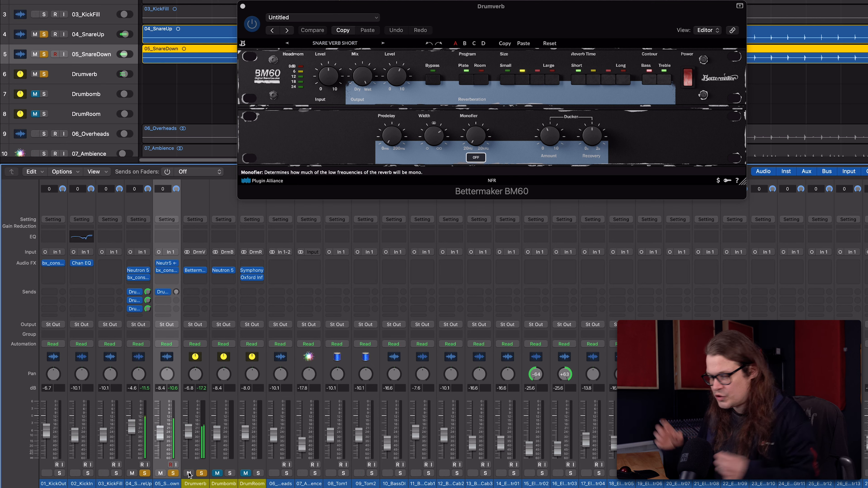
# Compare the snare with Drumbomb muted and unmuted, and solo Drumbomb and DrumRoom alongside the snare tracks.
pyautogui.click(218, 474)
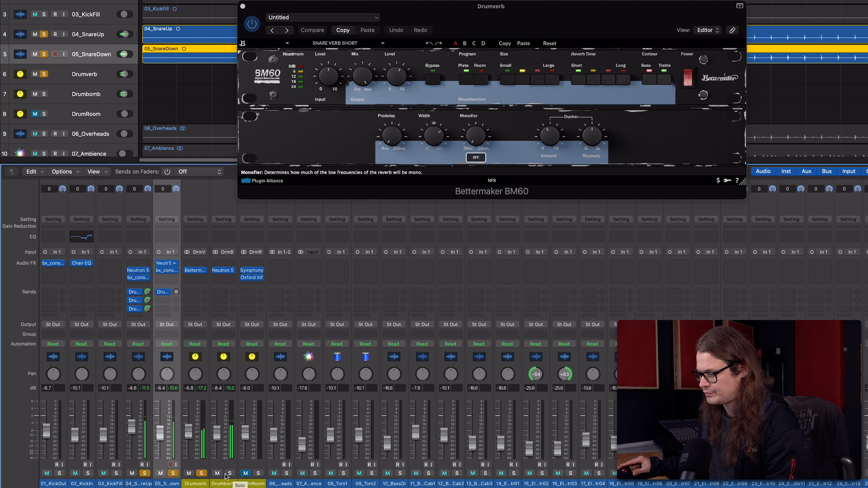
pyautogui.click(217, 474)
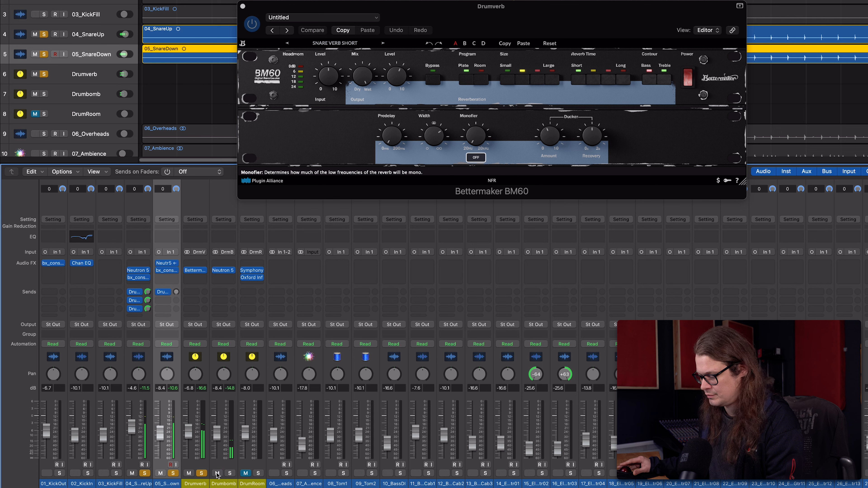
pyautogui.click(217, 474)
pyautogui.click(229, 474)
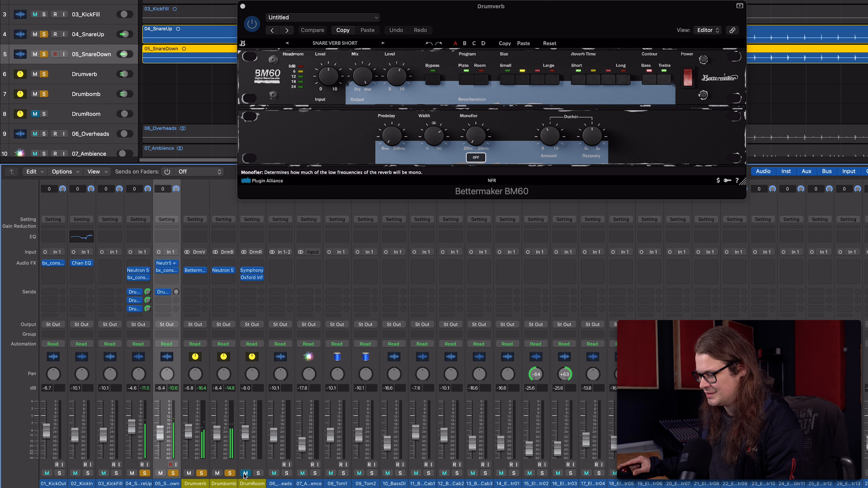
pyautogui.click(257, 473)
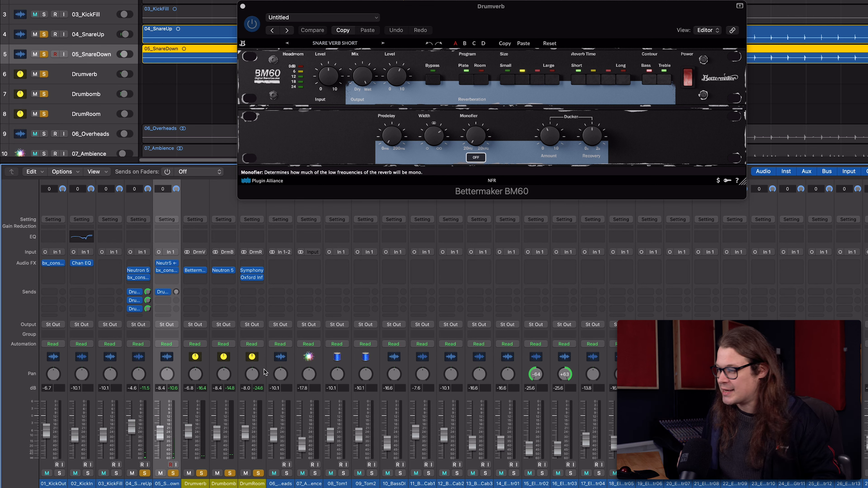
# Check the attack setting of the Neutron 5 TransientShaper on Drumbomb, closing both its window and the BM60 window.
pyautogui.click(236, 476)
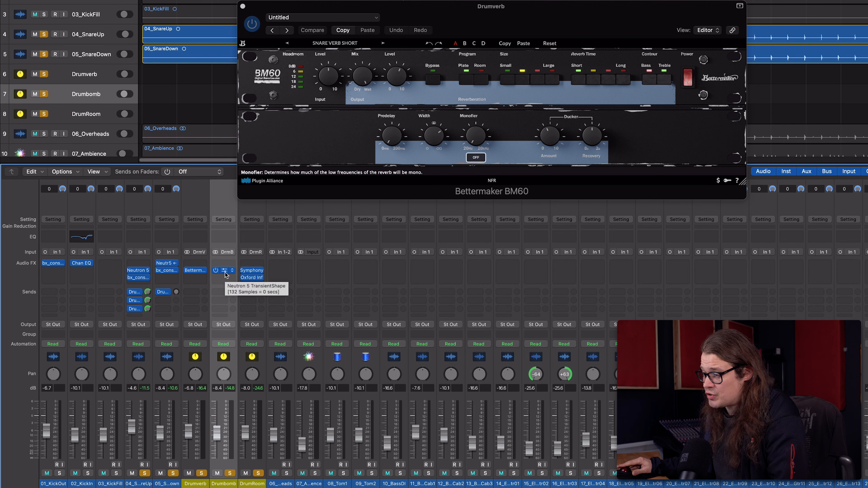
pyautogui.click(223, 270)
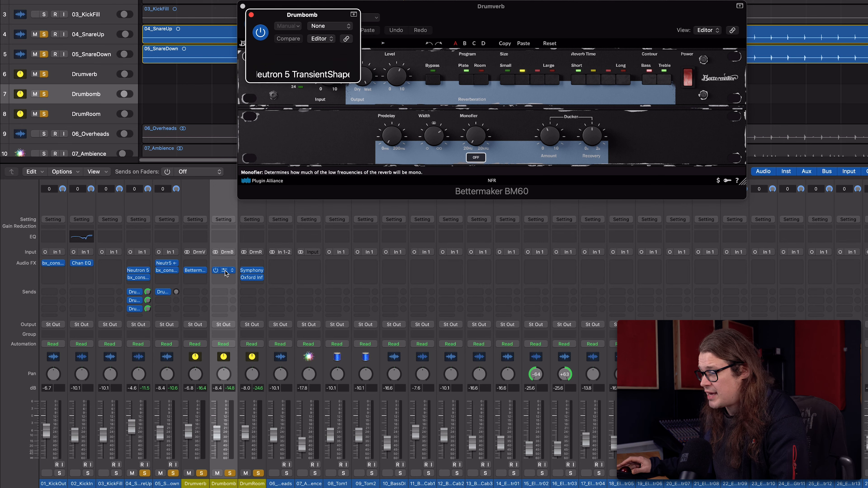
pyautogui.click(243, 6)
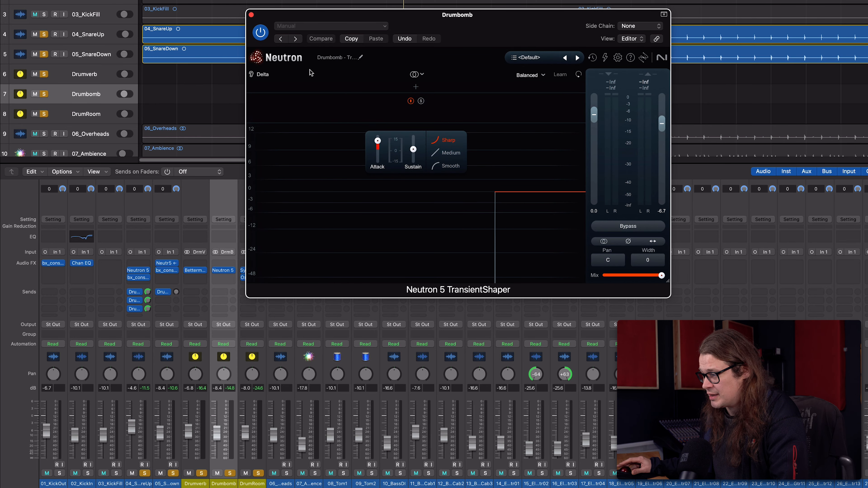
pyautogui.moveTo(377, 140)
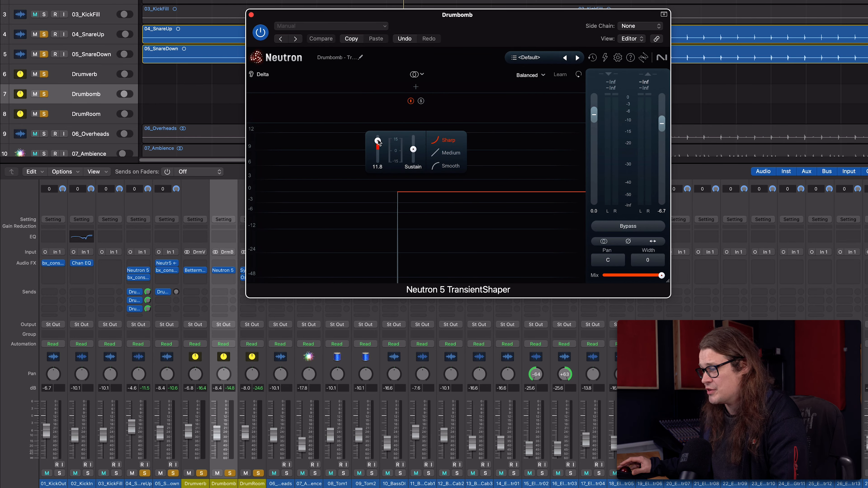
pyautogui.click(251, 15)
# Open the Symphony reverb on DrumRoom and view its Room presets, leaving the list without choosing another preset.
pyautogui.click(252, 271)
pyautogui.click(538, 68)
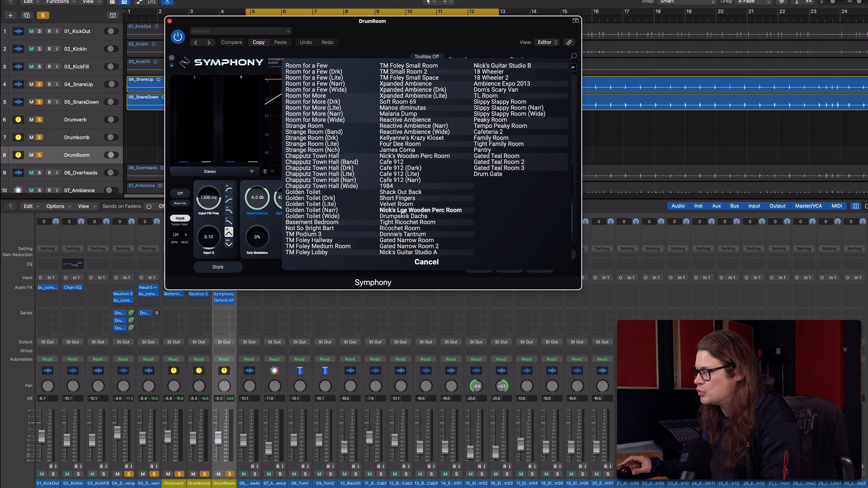
pyautogui.click(425, 262)
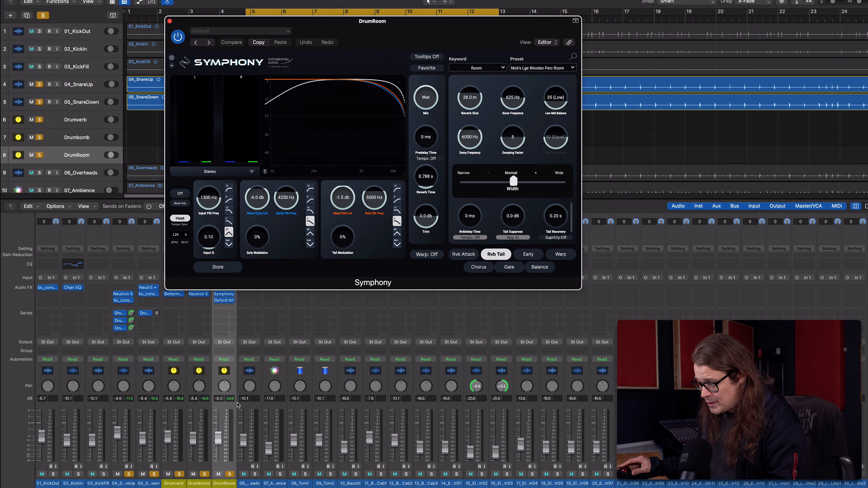
# Solo only the DrumRoom channel and switch from its Symphony window to its Oxford Inflator plugin.
pyautogui.click(230, 474)
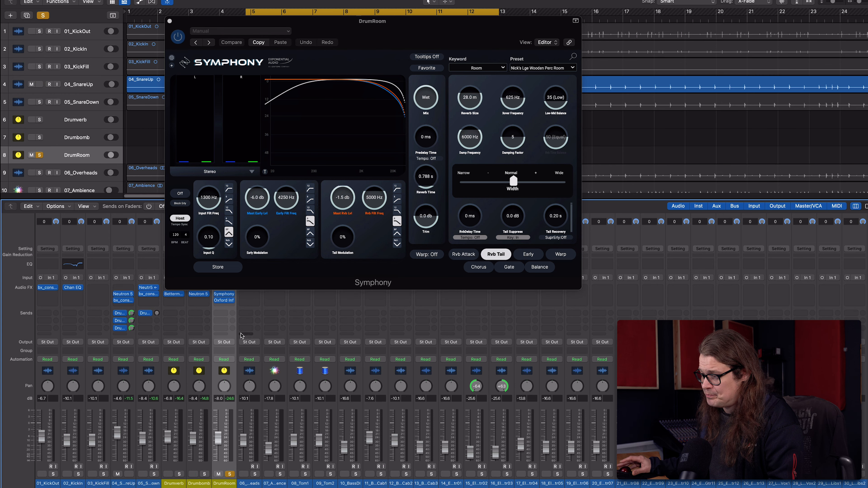
pyautogui.click(169, 21)
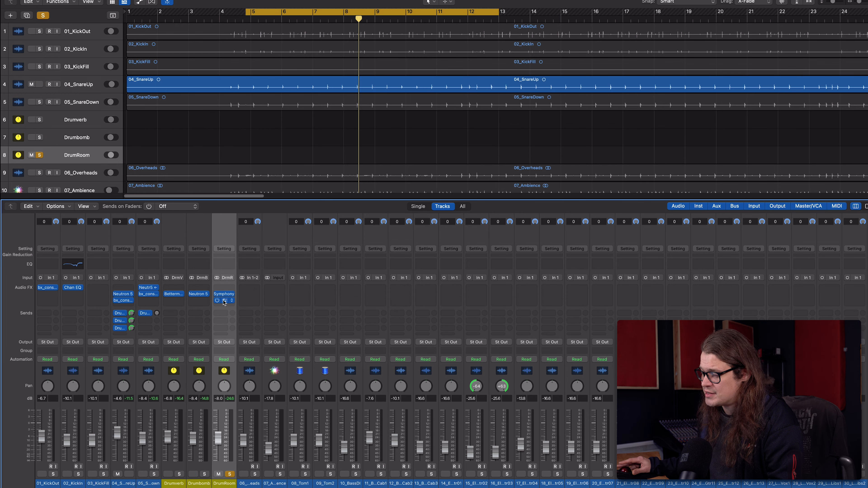
pyautogui.click(224, 300)
# Bypass the Oxford Inflator on DrumRoom and play back the soloed room reverb.
pyautogui.moveTo(312, 62); pyautogui.dragTo(378, 60)
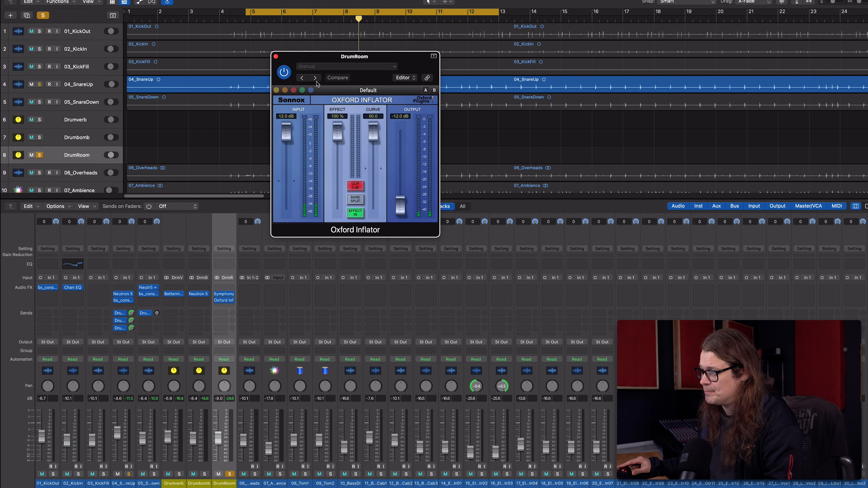
pyautogui.click(284, 73)
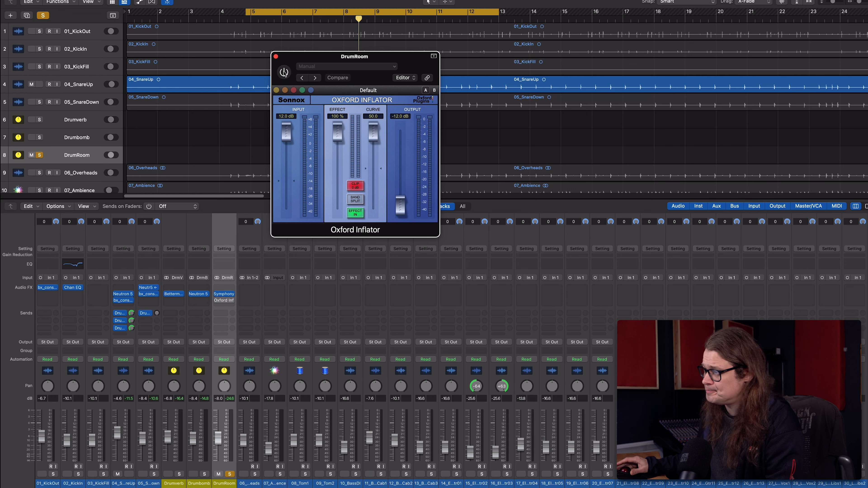
pyautogui.press('space')
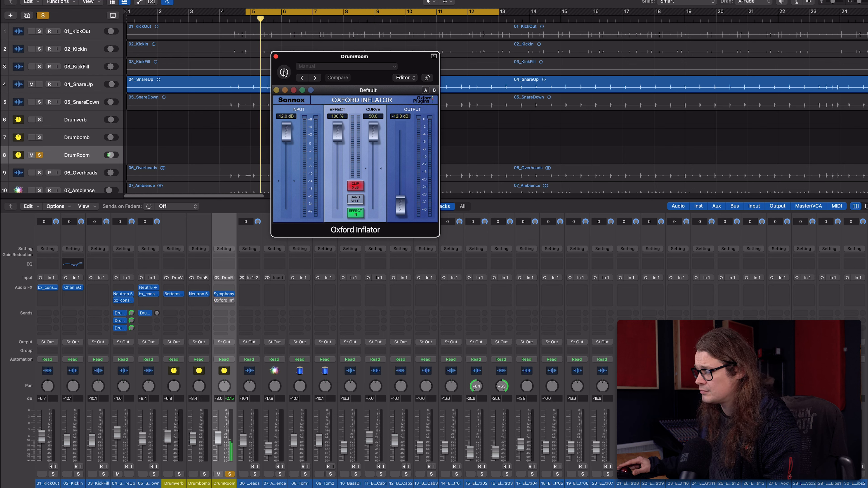